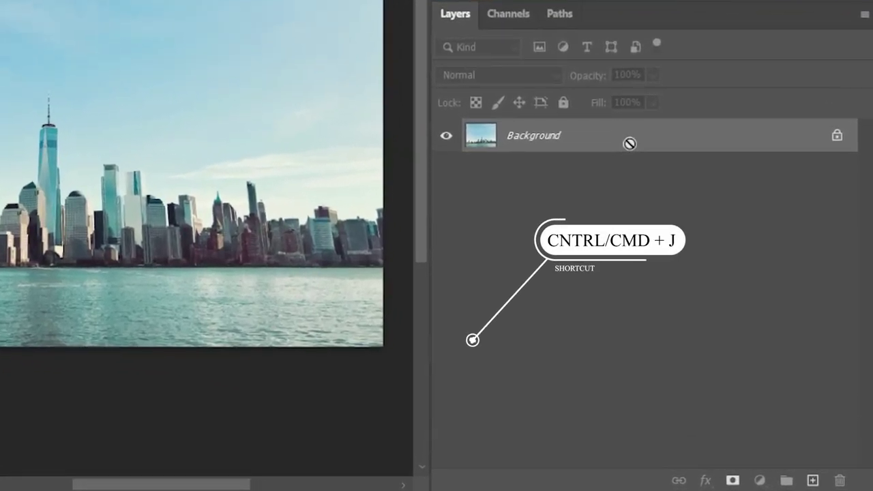
Step: Duplicate the Background layer into a 'Background copy' layer above the original
key("ctrl+j")
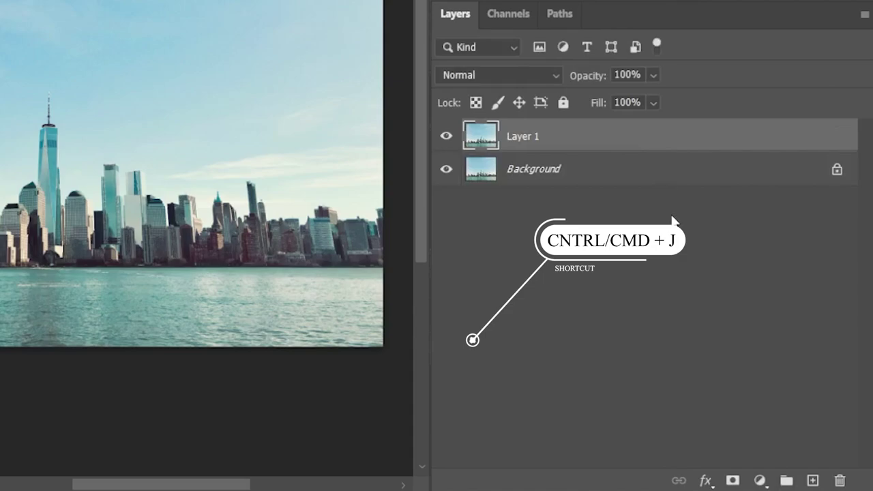
key("ctrl+z")
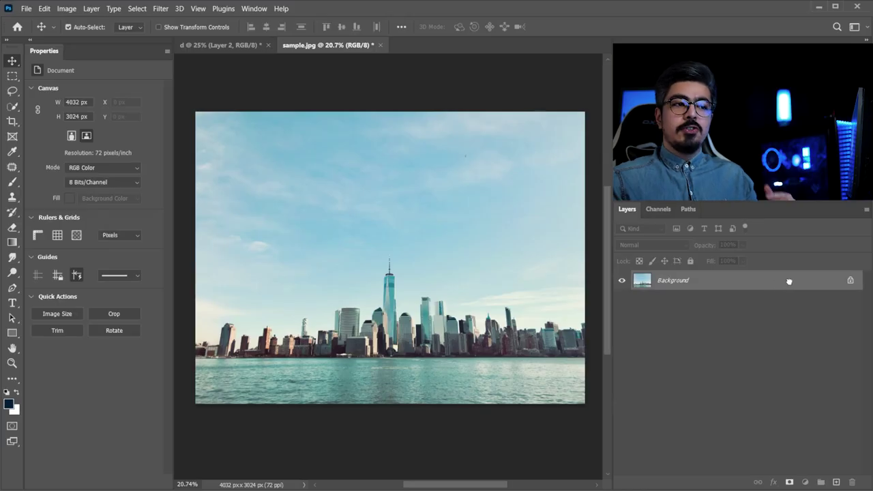
left_click_drag(789, 281, 838, 483)
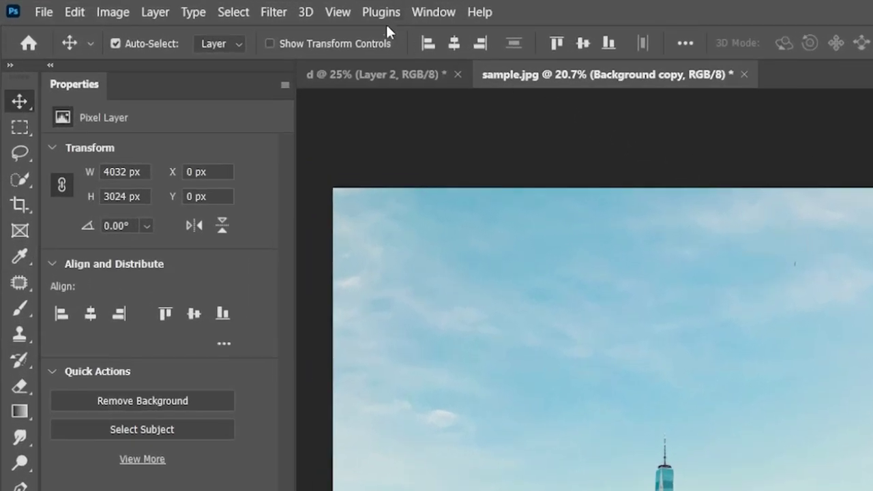
Step: Unlink width and height, then resize to 3024 × 3024 px with Preserve Details 2.0
left_click(113, 14)
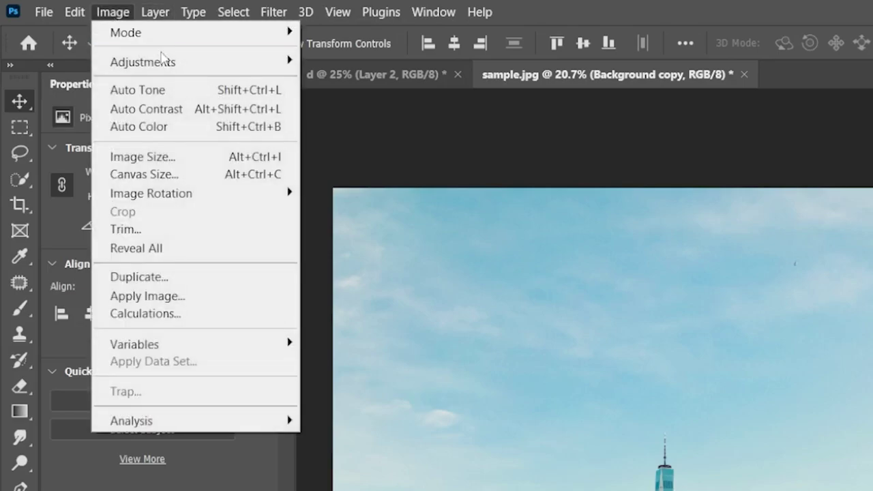
left_click(201, 161)
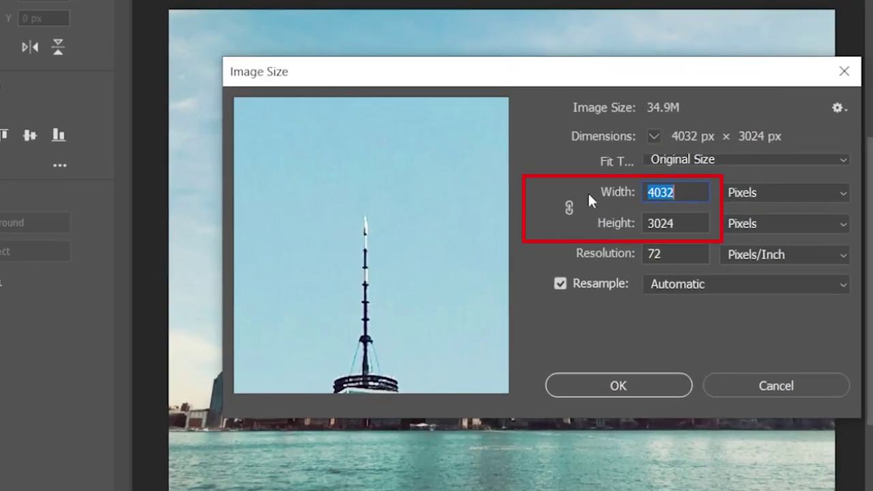
left_click(570, 206)
left_click_drag(618, 196, 510, 184)
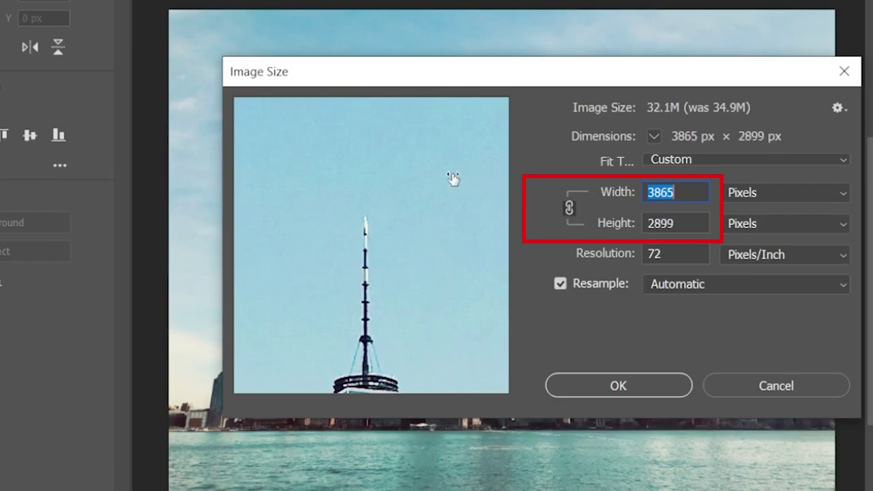
mouse_move(401, 177)
left_mouse_down()
mouse_move(356, 178)
mouse_move(549, 189)
left_mouse_up()
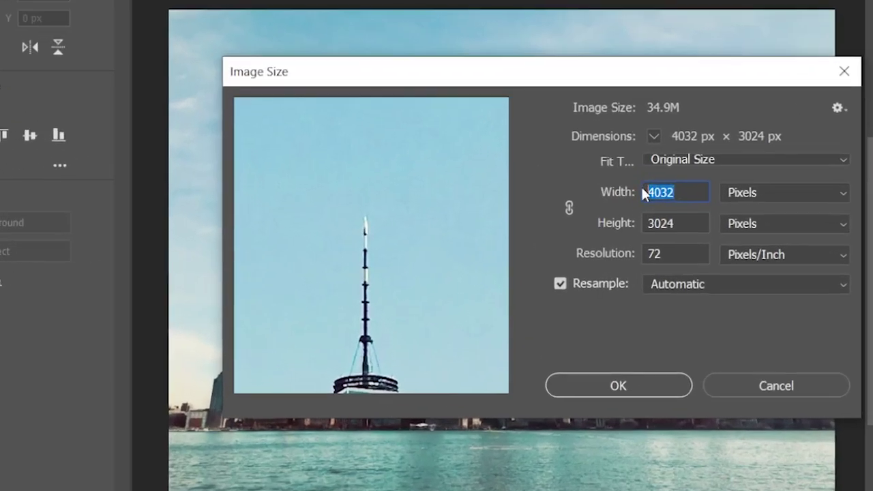
type("3024")
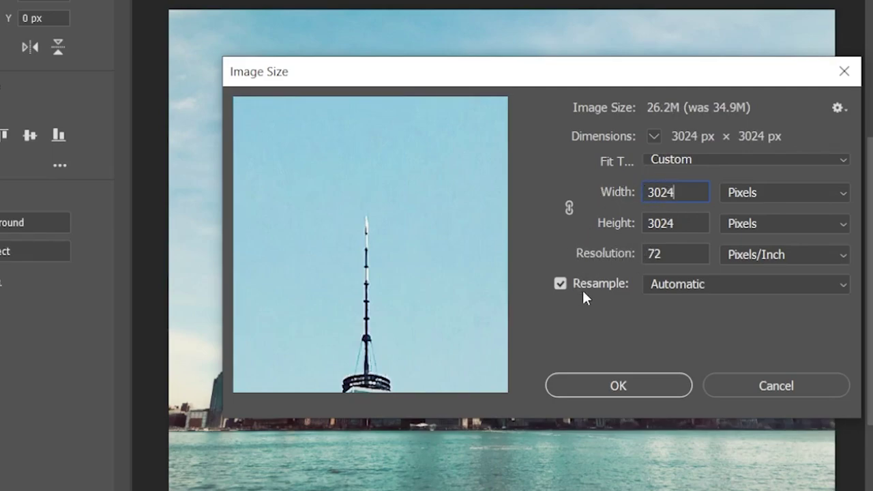
left_click(666, 282)
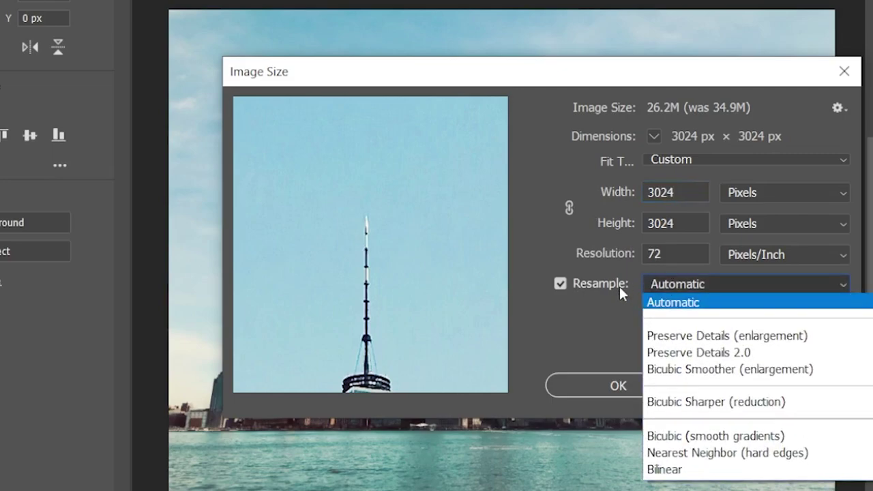
left_click(678, 353)
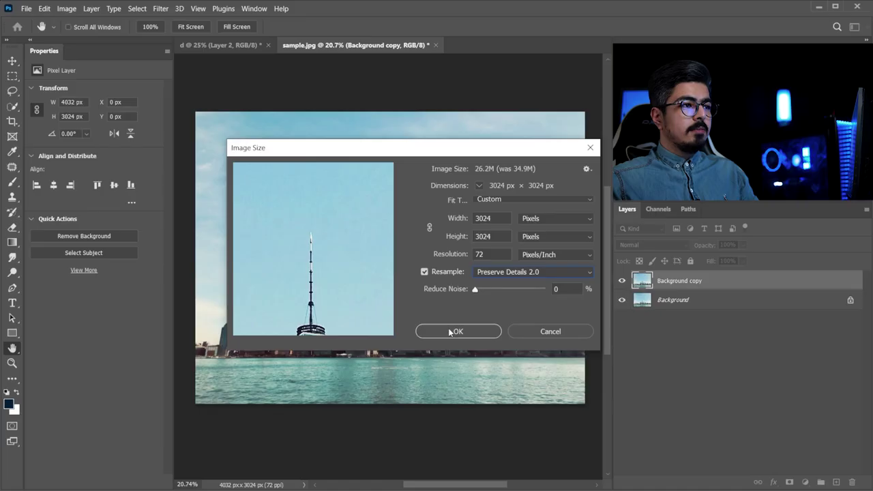
left_click(603, 384)
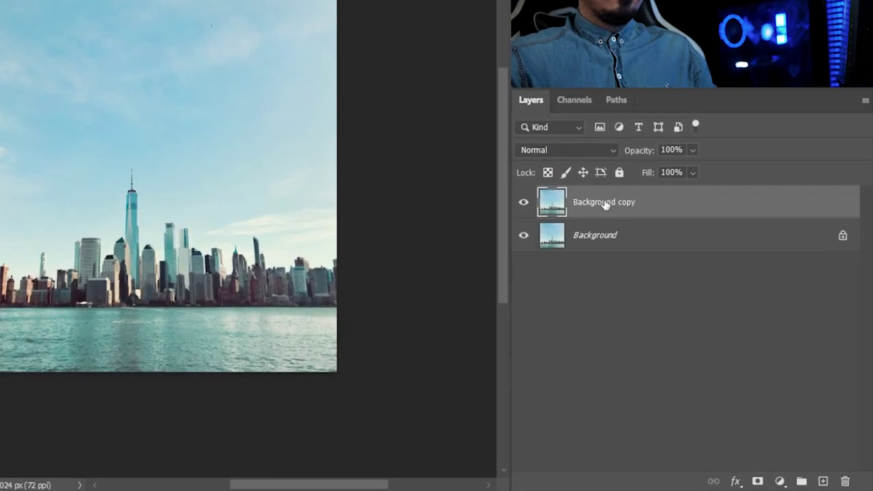
Step: Convert Background copy to a smart object and apply Glowing Edges from the Filter Gallery
right_click(605, 205)
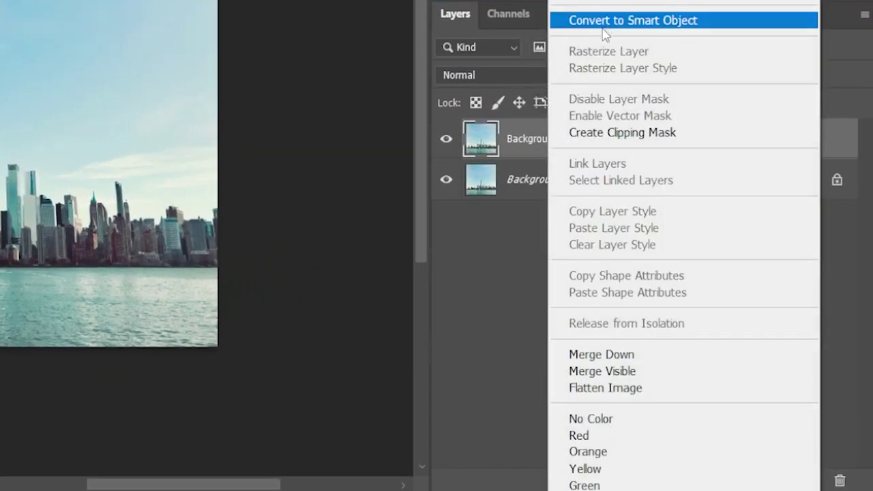
left_click(656, 21)
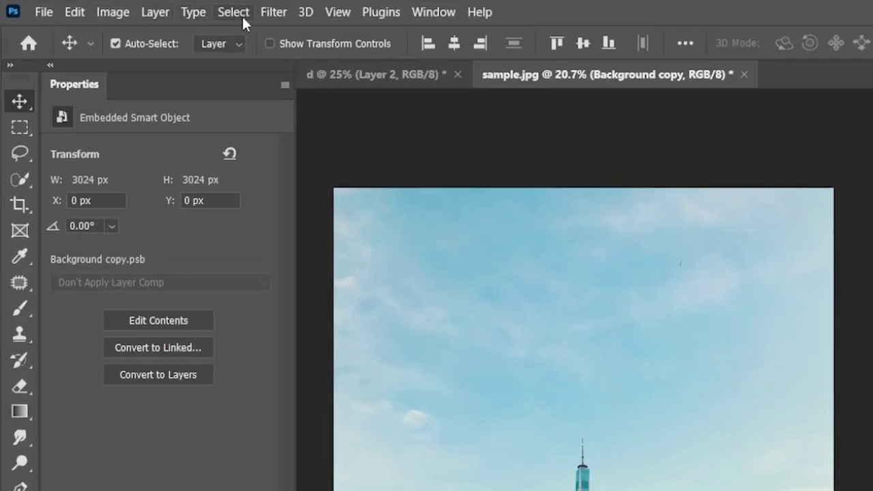
left_click(271, 13)
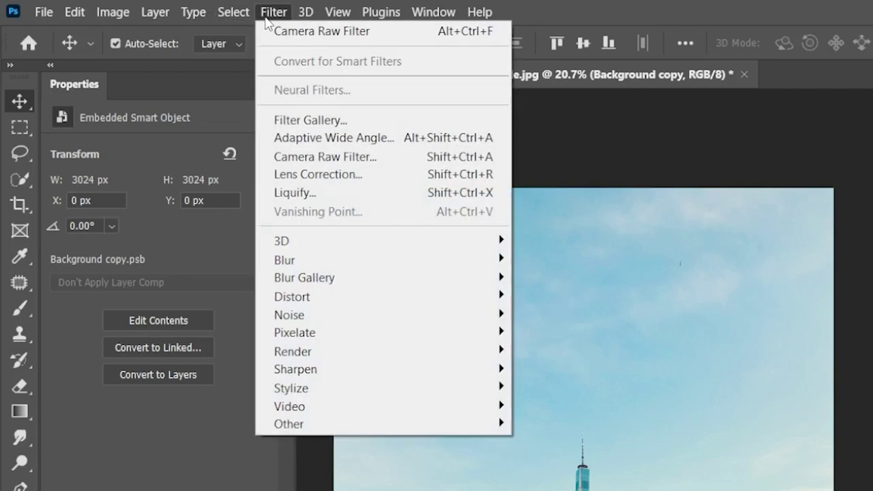
left_click(345, 121)
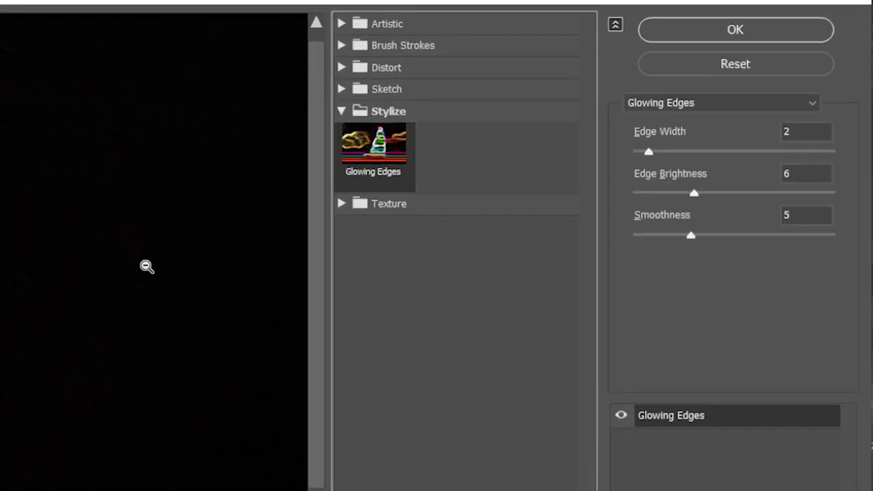
left_click(135, 331, "alt")
left_click(138, 332, "alt")
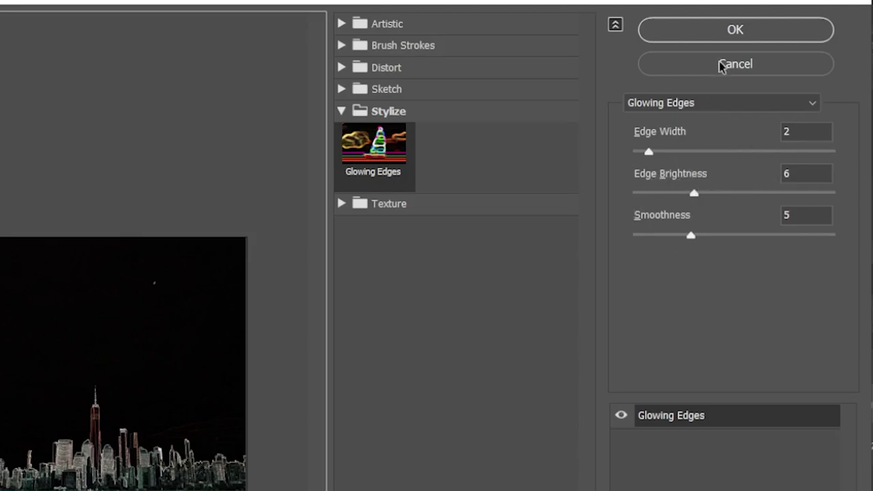
left_click(724, 32)
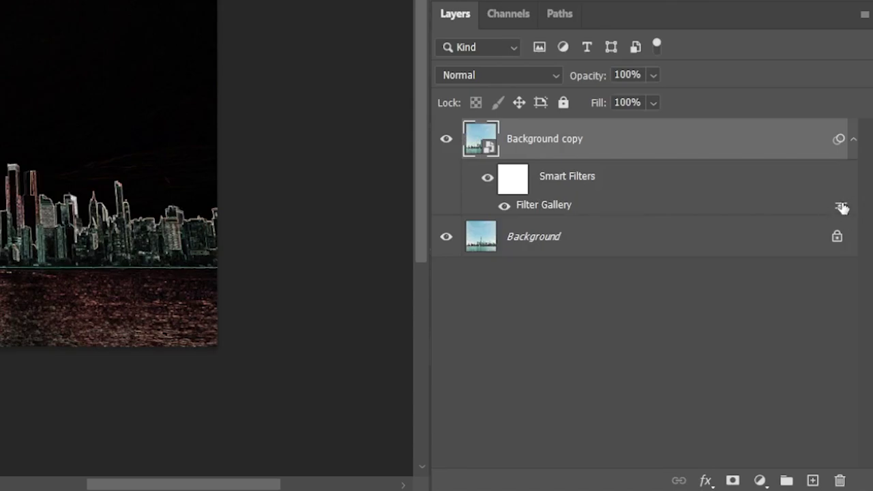
Step: Set the Filter Gallery blending options to Linear Dodge (Add) at 32% opacity
double_click(841, 208)
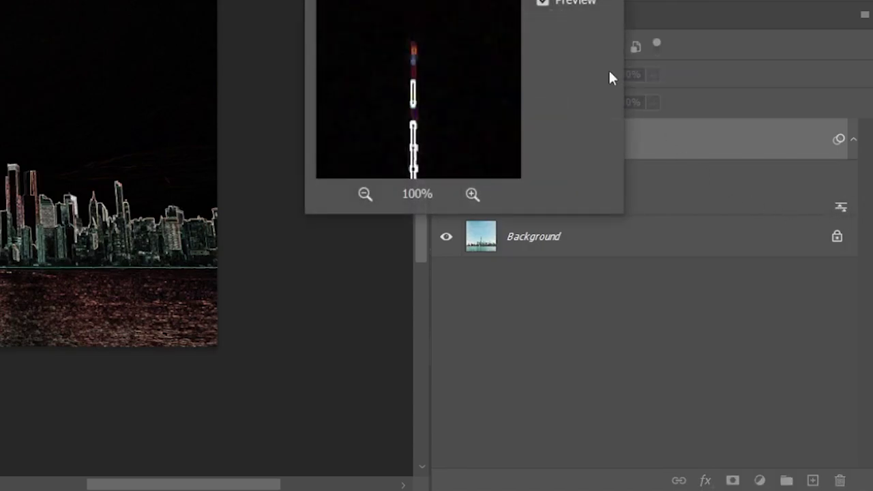
left_click_drag(526, 0, 315, 26)
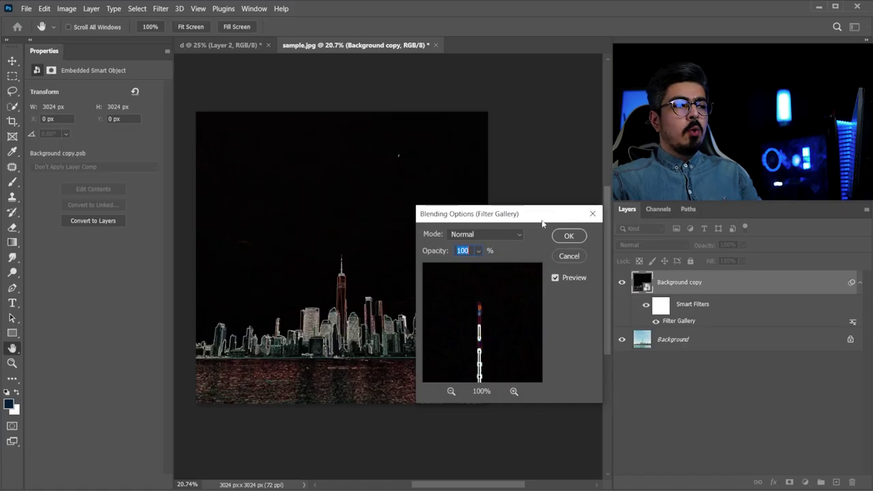
left_click(235, 62)
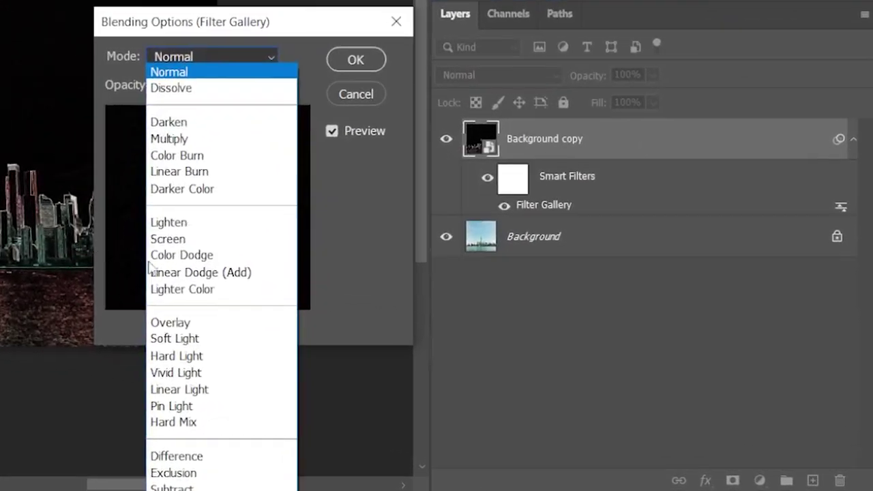
left_click(234, 274)
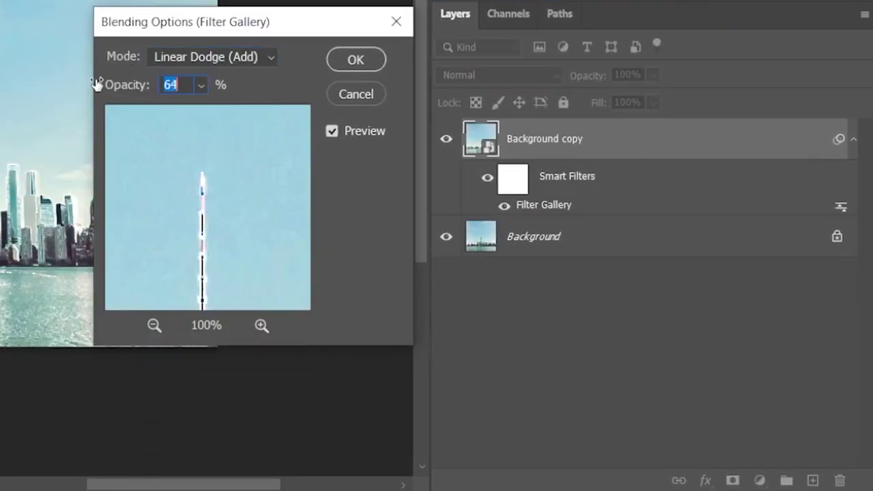
left_click_drag(70, 82, 63, 81)
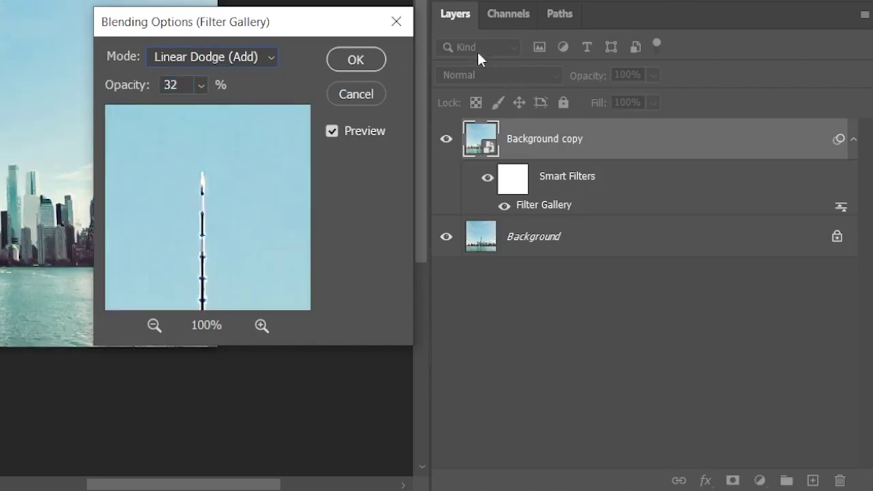
left_click(371, 57)
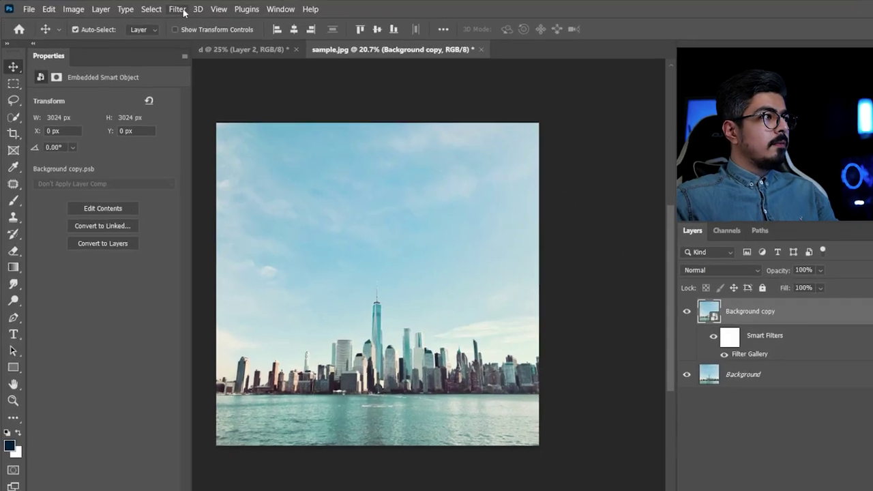
Step: Apply a Shear filter with both curve points moved left and Wrap Around selected
left_click(161, 9)
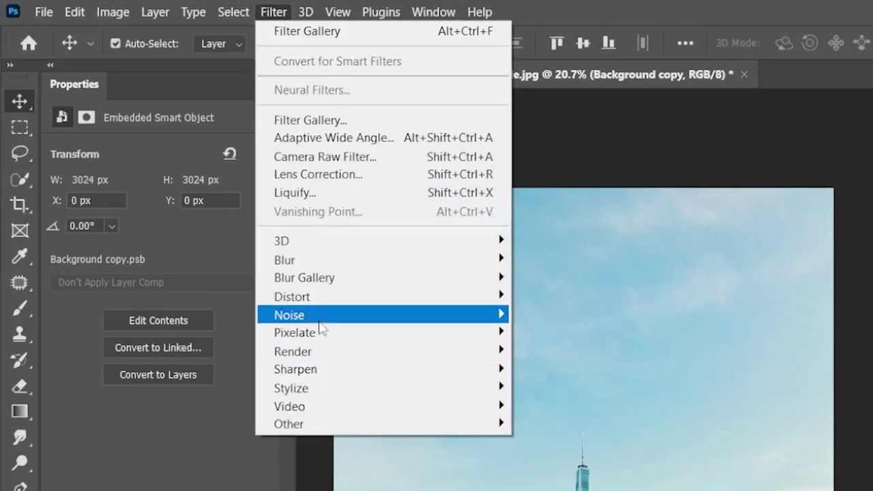
mouse_move(324, 304)
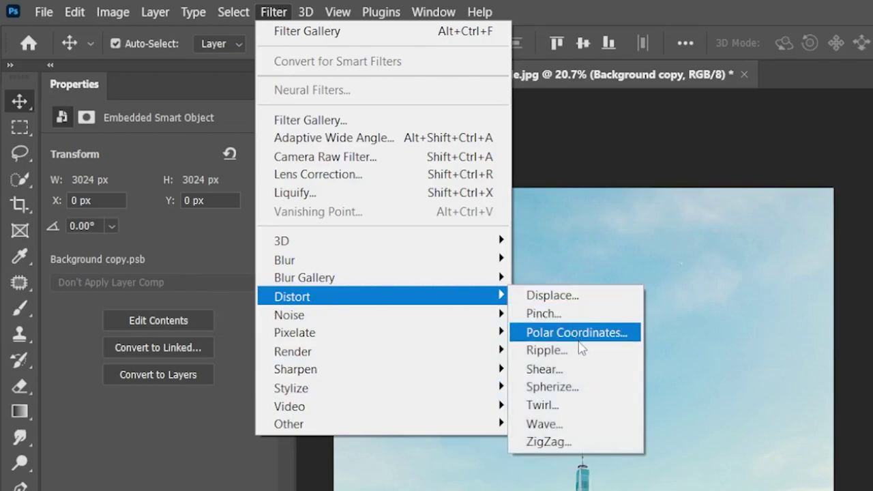
left_click(584, 372)
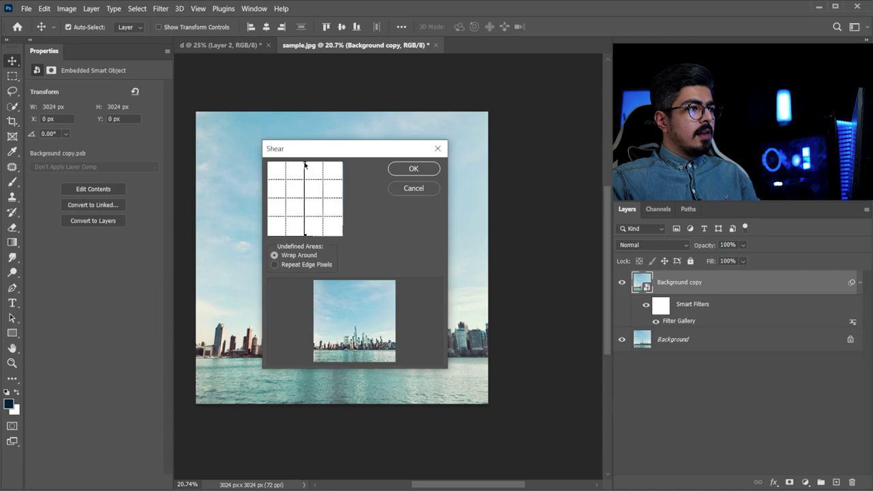
left_click_drag(305, 165, 270, 166)
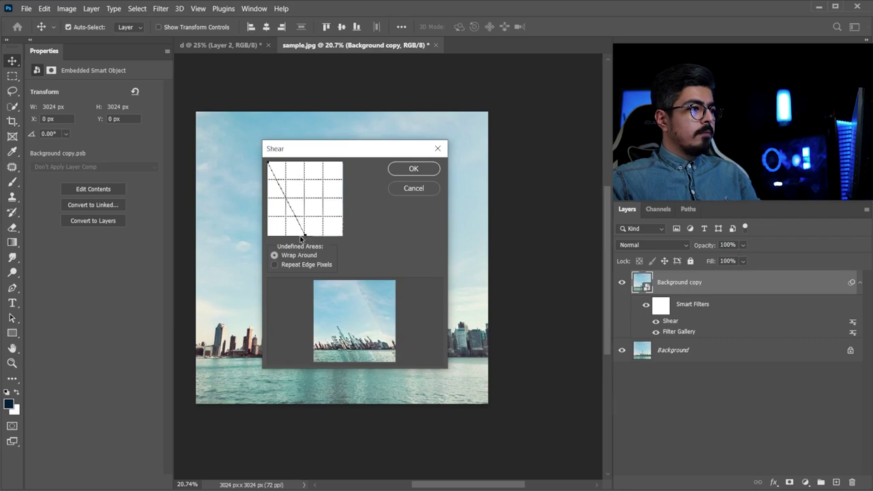
left_click_drag(304, 236, 266, 239)
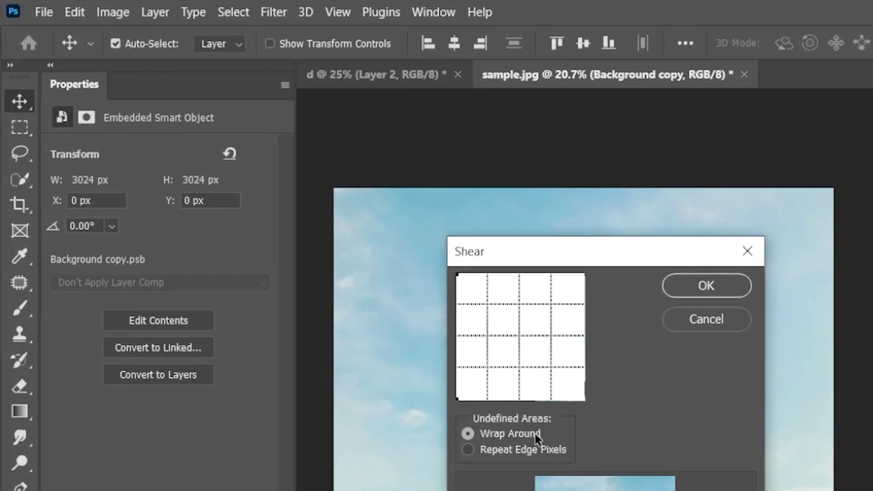
left_click(706, 286)
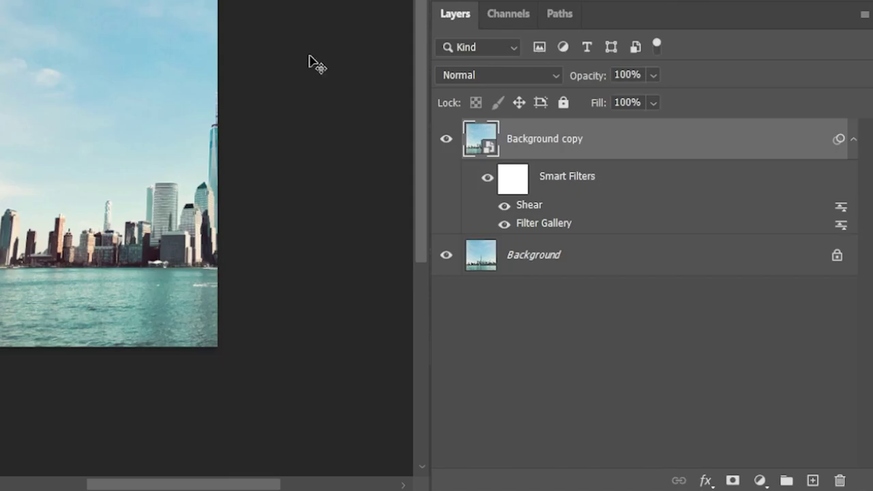
Step: Rasterize the smart object layer into a plain pixel layer
right_click(520, 152)
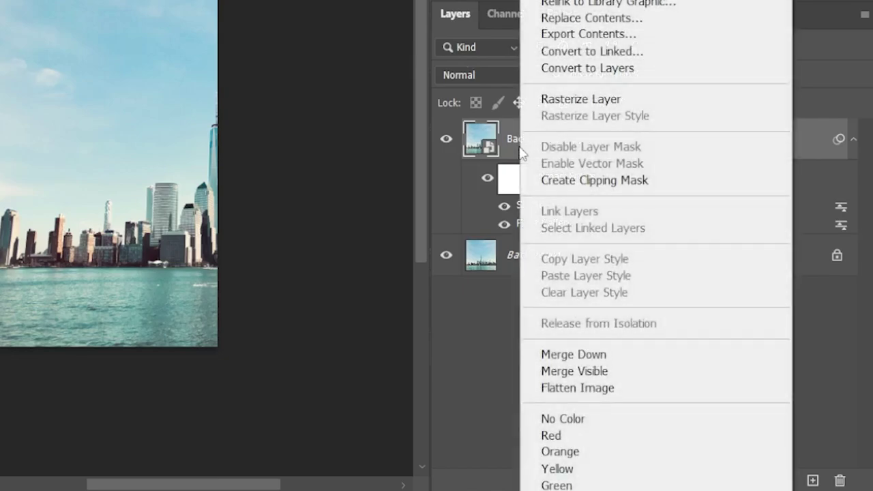
left_click(581, 101)
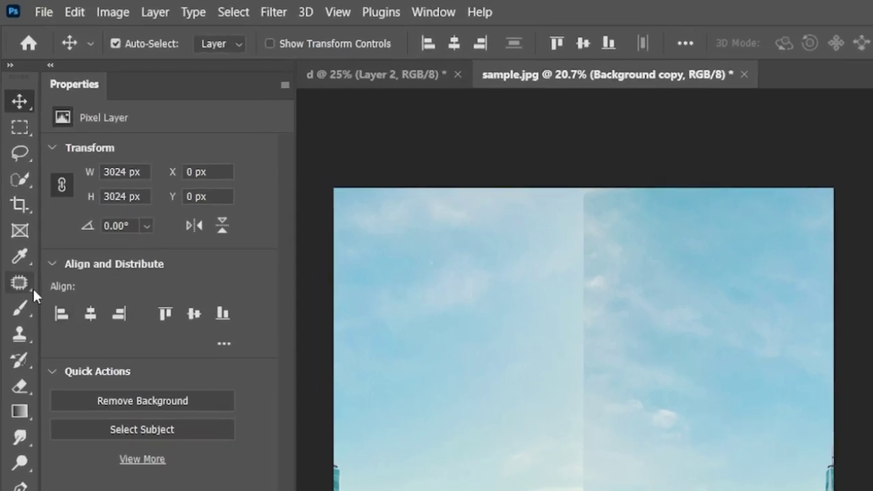
left_click(17, 168)
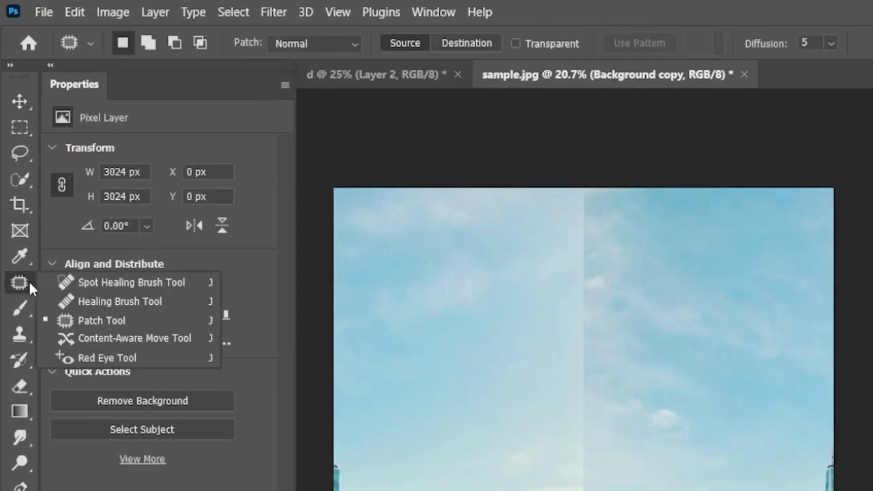
left_click(96, 319)
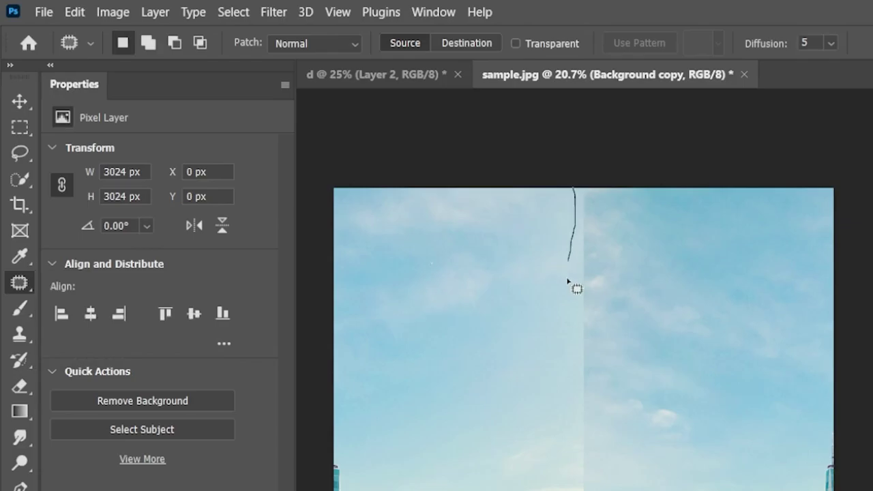
Step: Patch the vertical sky seam with clean sky, deselect, and start Free Transform
left_click_drag(565, 454, 574, 490)
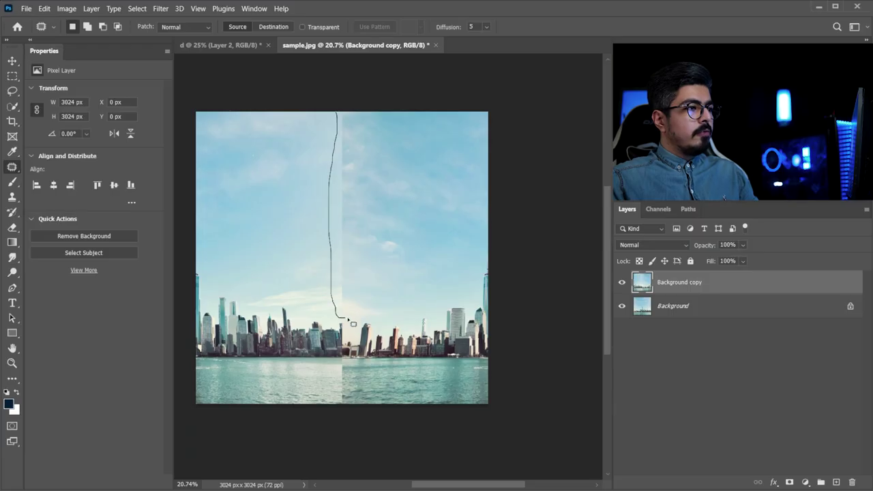
left_click_drag(348, 318, 362, 240)
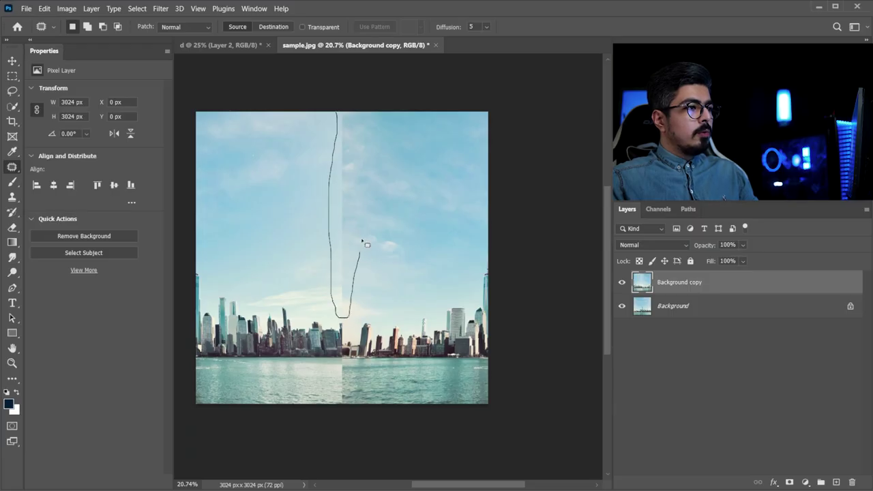
left_click_drag(364, 139, 337, 113)
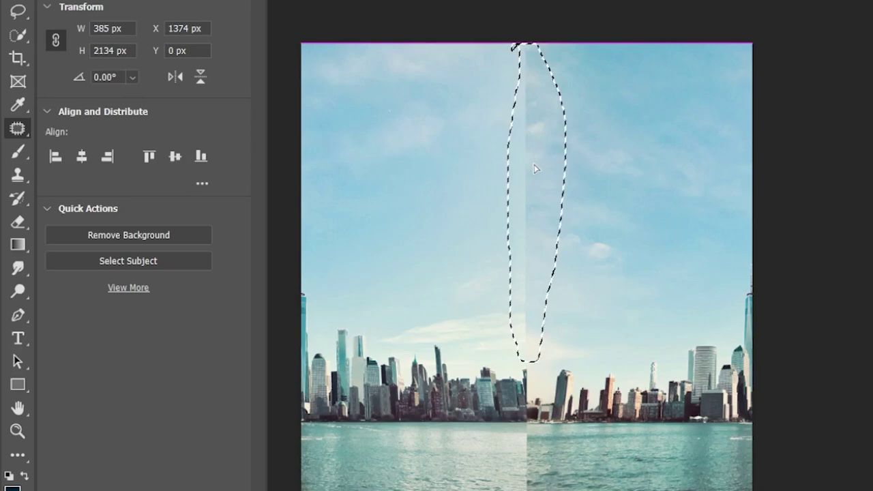
left_click_drag(535, 169, 594, 169)
left_click_drag(658, 162, 662, 165)
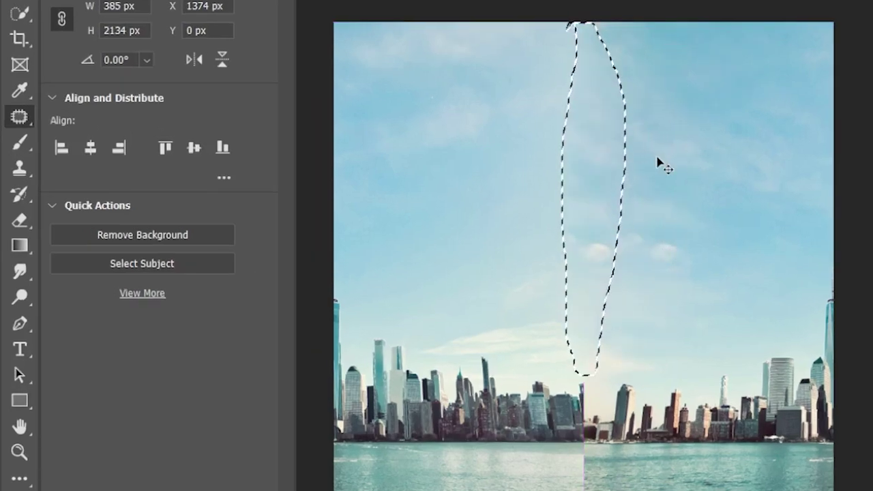
key("ctrl+d")
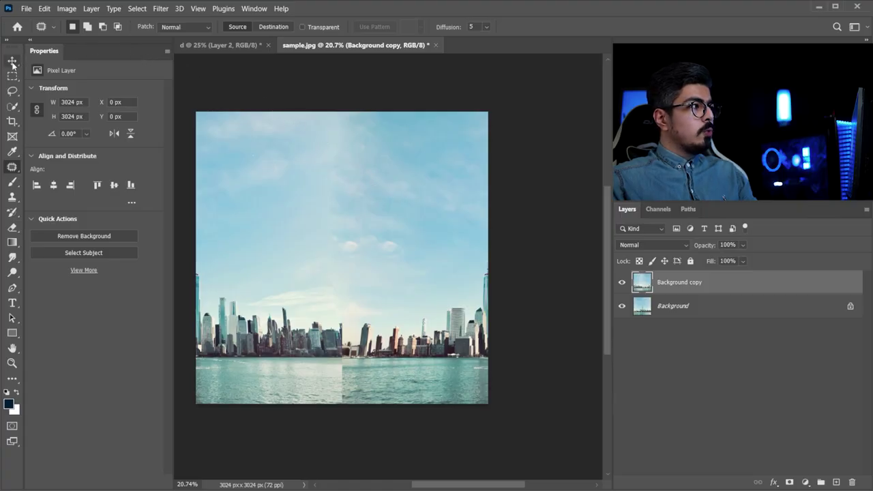
left_click(13, 63)
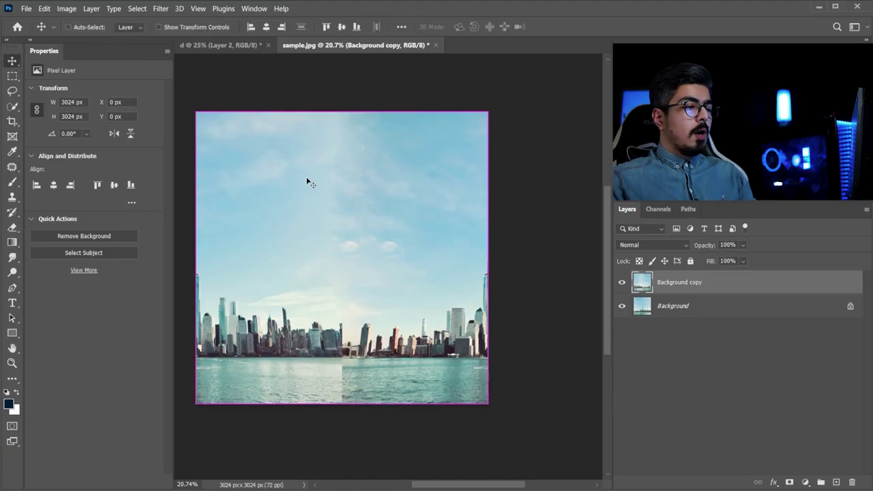
key("ctrl+t")
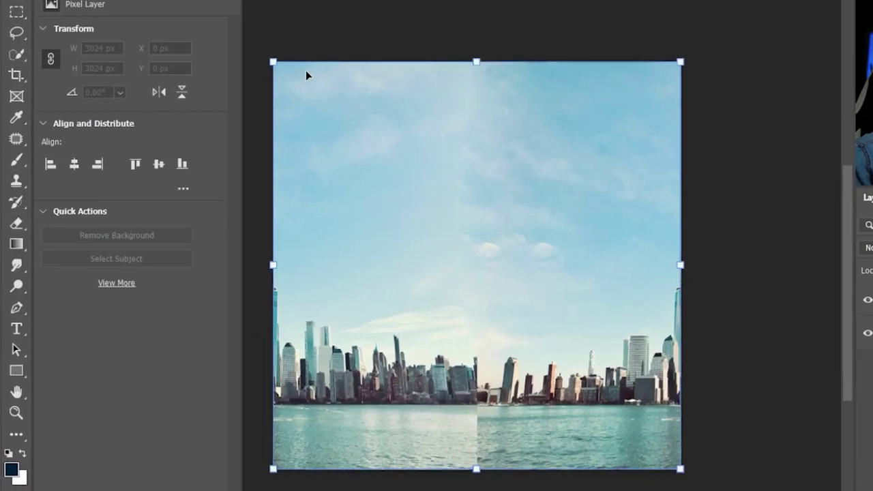
Step: Flip the layer vertically and apply Polar Coordinates (Rectangular to Polar) to form a tiny planet
right_click(305, 74)
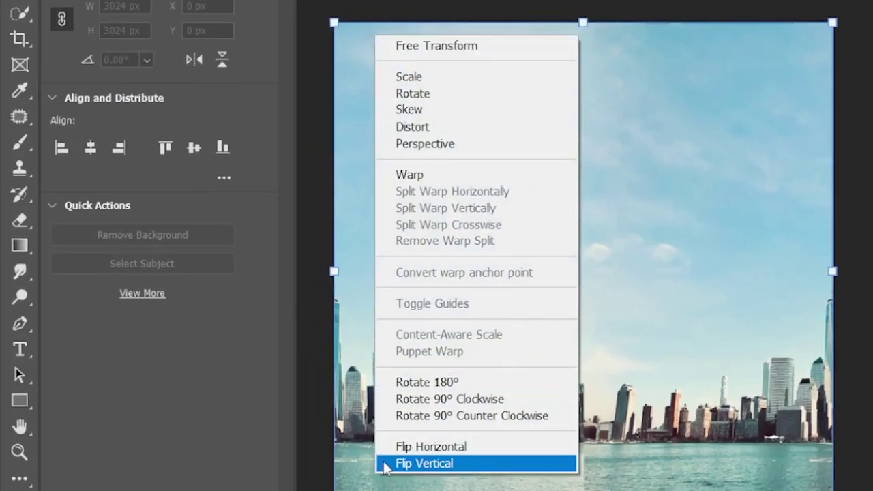
left_click(449, 463)
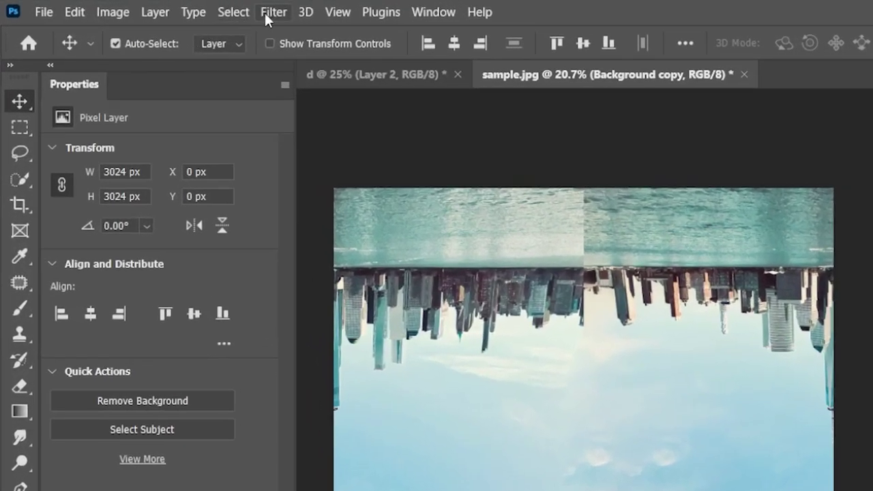
left_click(272, 12)
mouse_move(321, 311)
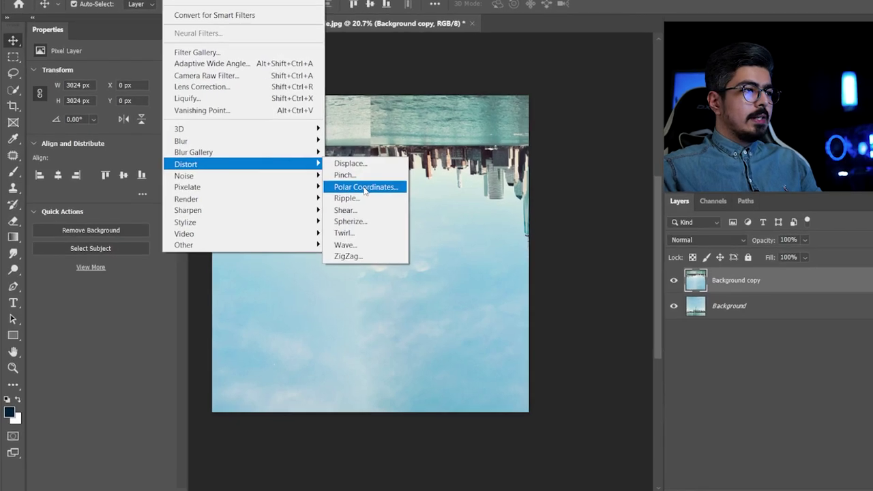
left_click(337, 197)
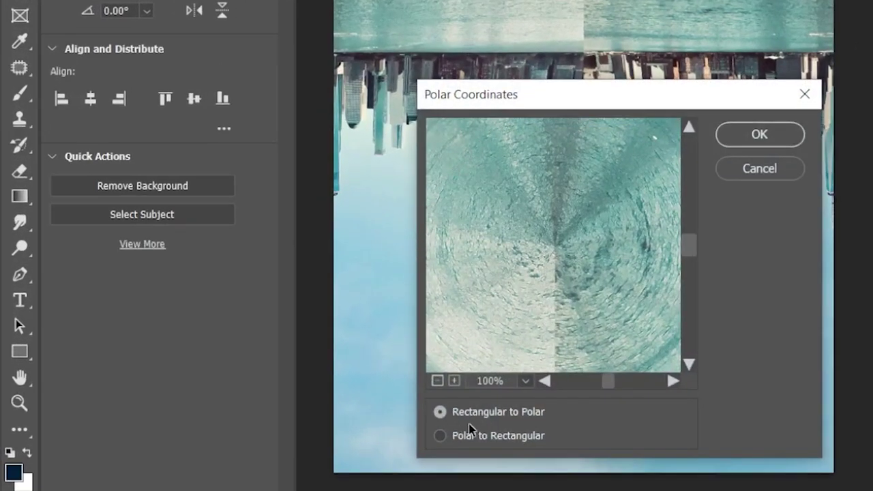
left_click(761, 136)
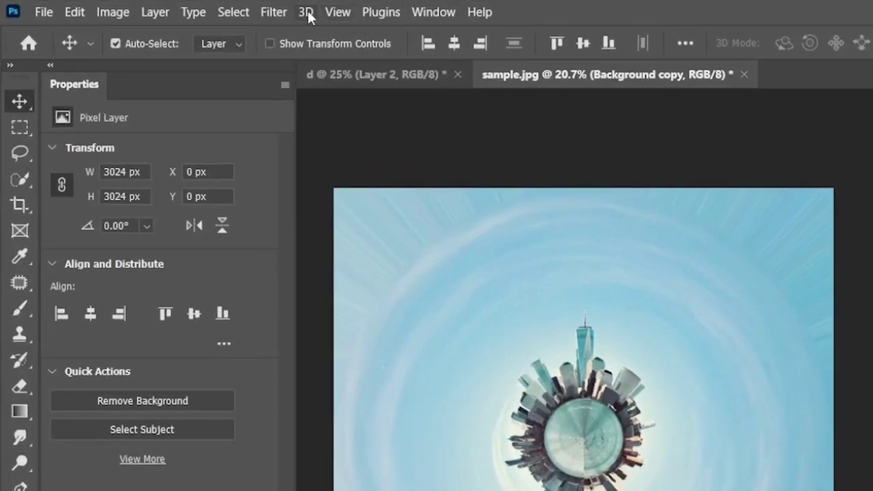
left_click(273, 12)
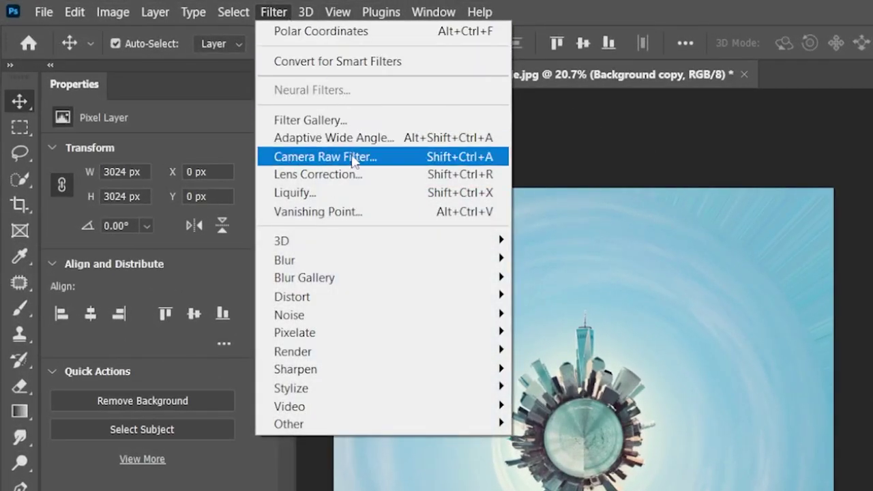
Step: Open Camera Raw and set Temperature +3, Tint -5 and Shadows -20
left_click(379, 160)
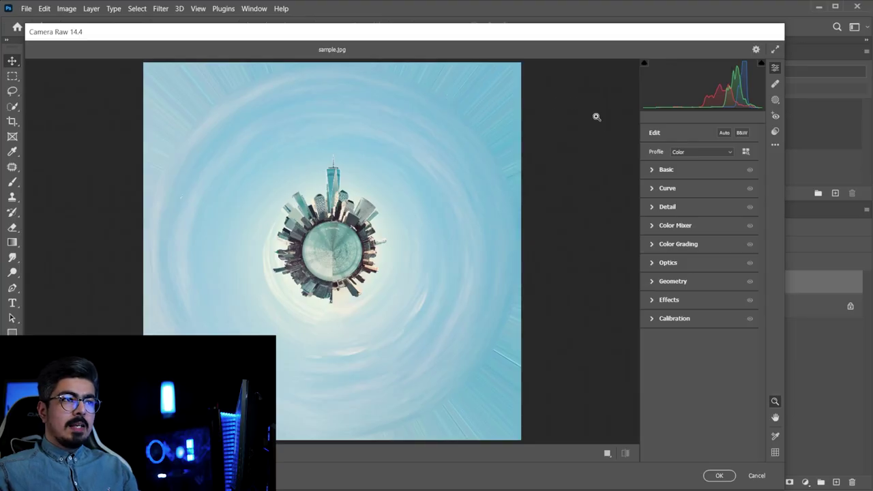
left_click(656, 169)
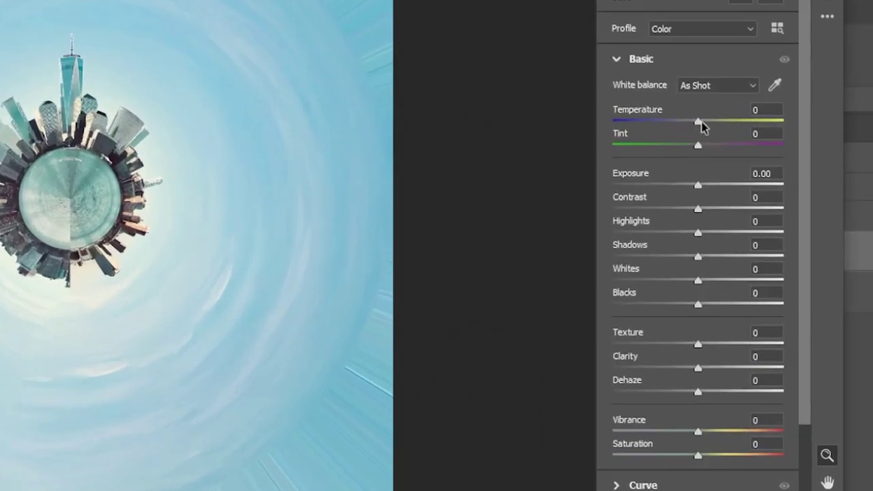
left_click_drag(701, 120, 704, 120)
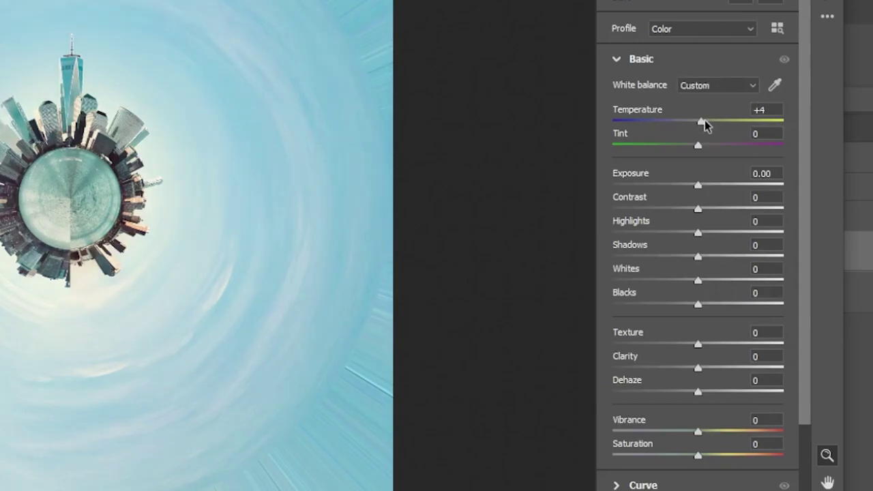
left_click(767, 109)
key("Down")
left_click(761, 135)
key("Down")
key("Down")
key("Down")
key("Down")
key("Down")
left_click_drag(697, 257, 685, 308)
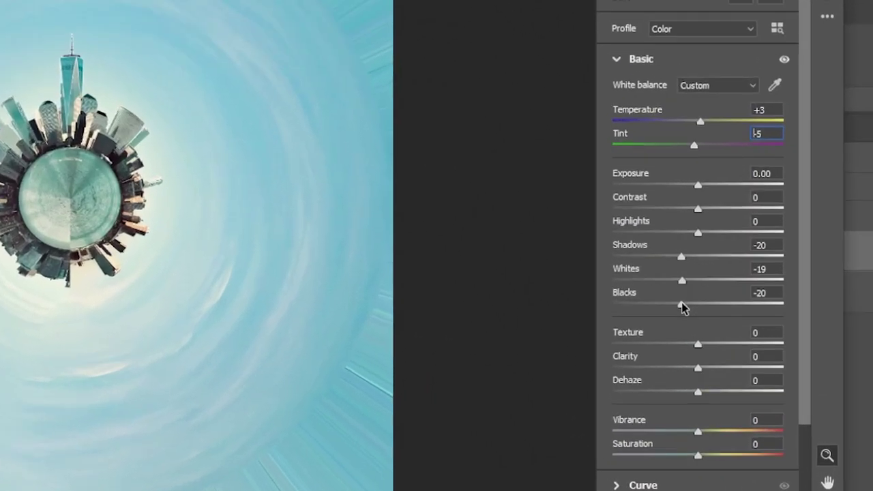
Step: Set Texture +9, Clarity +8, Dehaze +8 and Vibrance +4
left_click(759, 332)
type("9")
left_click(770, 354)
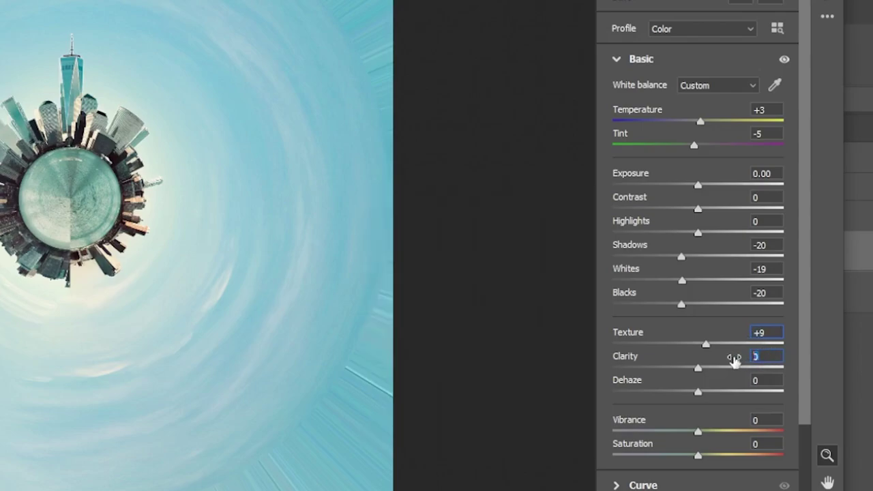
type("8")
key("Return")
left_click(767, 377)
type("8")
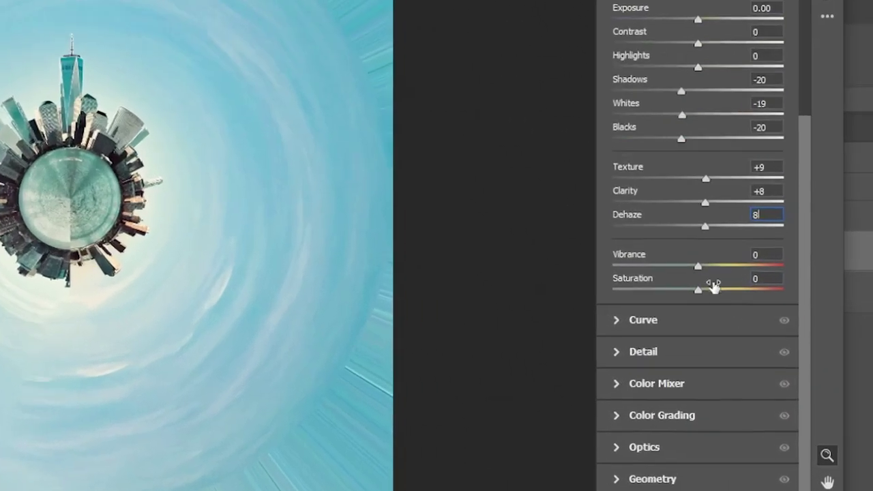
key("Return")
left_click(730, 326)
type("4")
Step: Set Detail Sharpening to 12
mouse_move(618, 384)
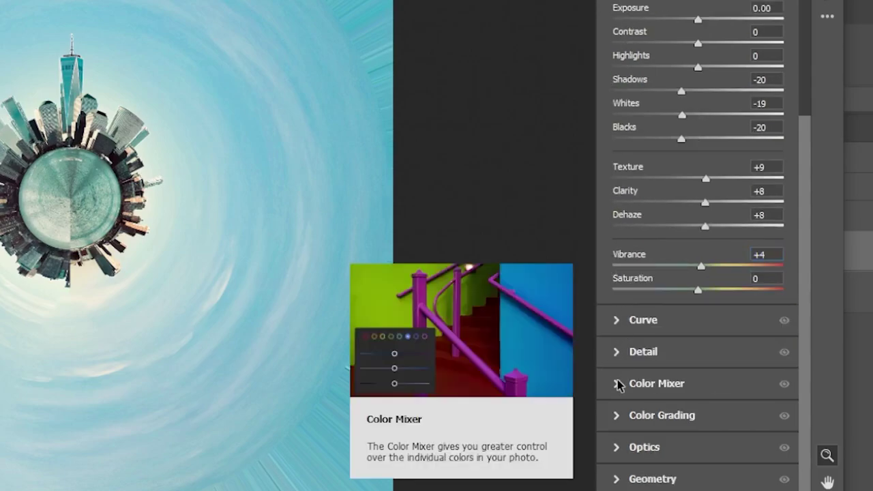
left_click(614, 354)
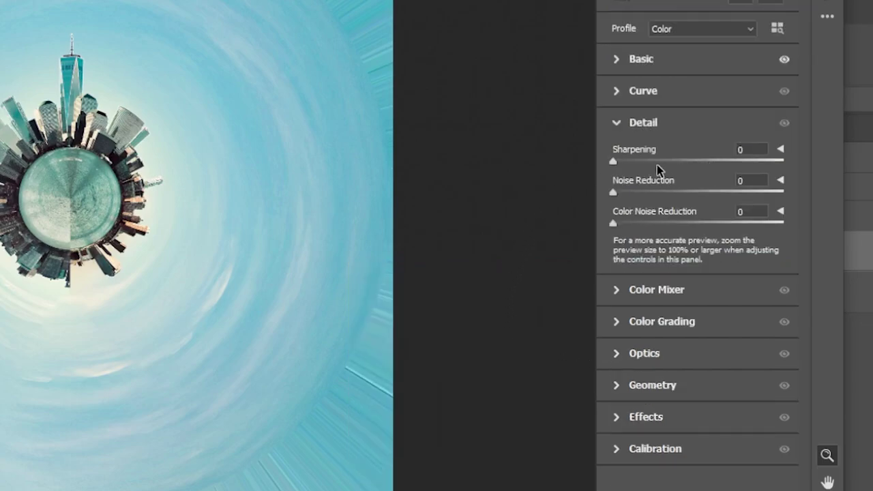
left_click(750, 150)
type("12")
key("Return")
left_click(617, 124)
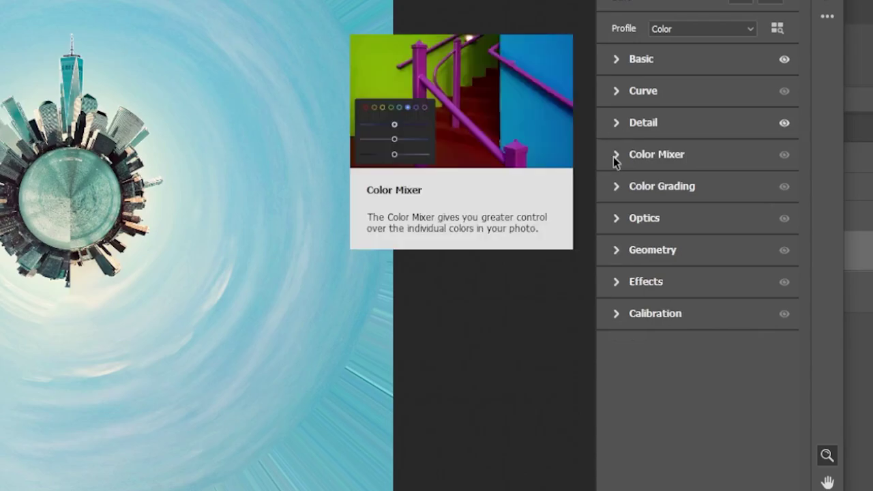
Step: In Color Mixer, shift Aquas hue to +100 and raise Reds and Oranges saturation to +9
left_click(617, 155)
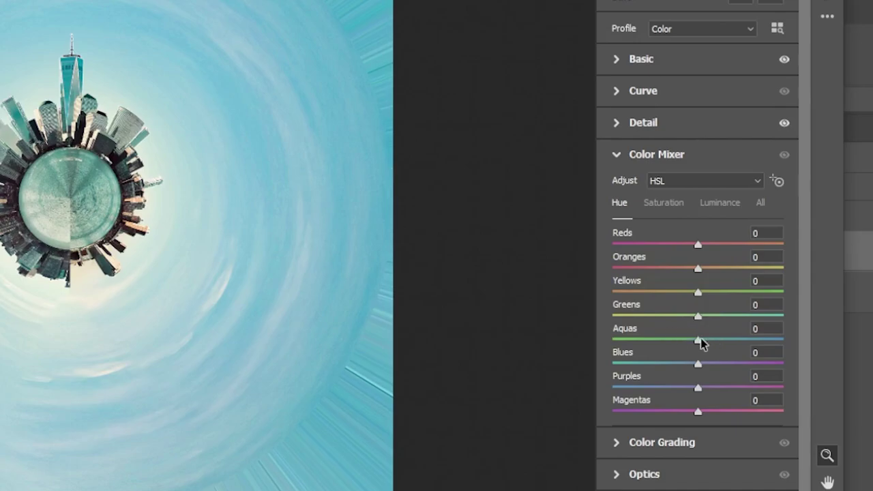
left_click_drag(700, 340, 790, 353)
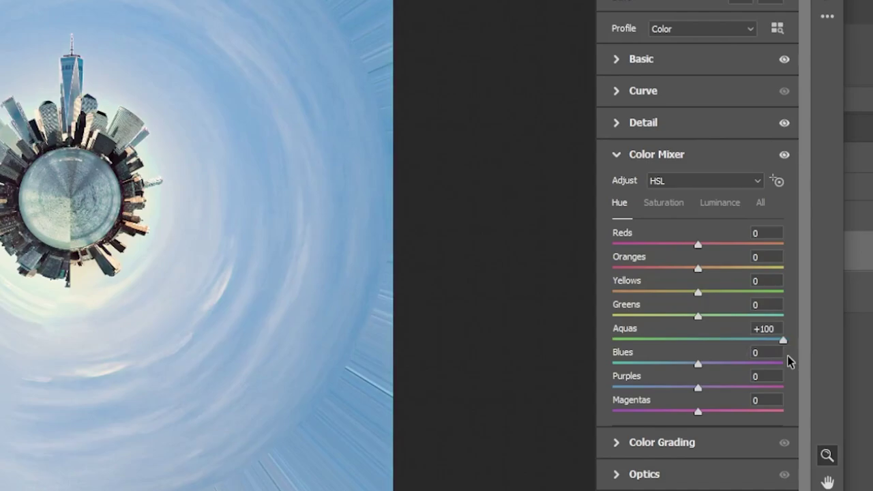
left_click(665, 206)
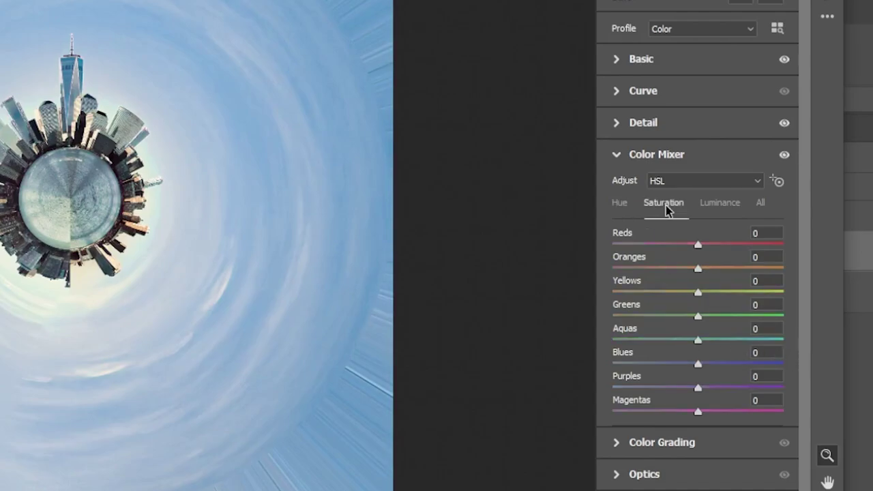
left_click(766, 232)
type("9")
key("Tab")
type("9")
left_click(720, 202)
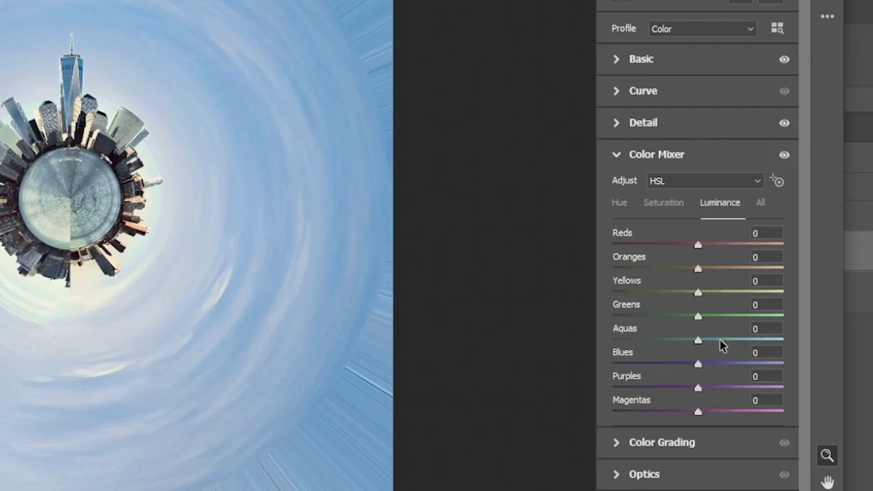
left_click(618, 160)
left_click(616, 189)
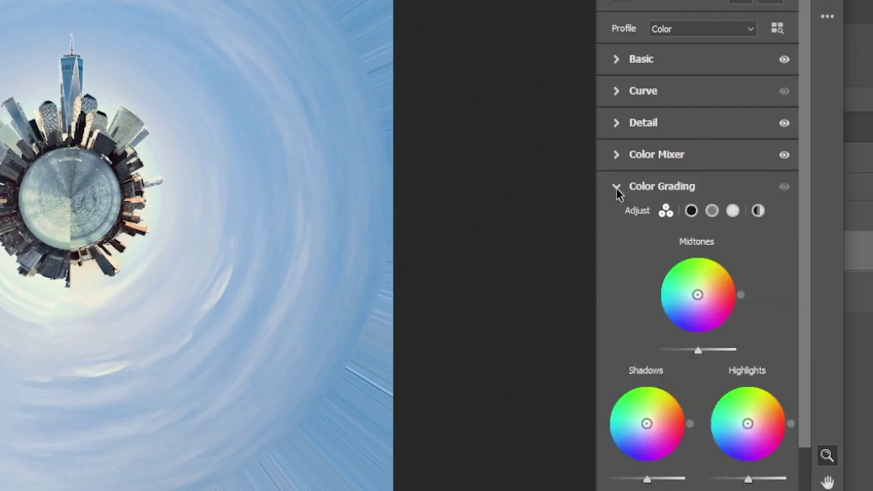
Step: Grade the shadows with Hue 25 and Saturation 20
left_click(692, 211)
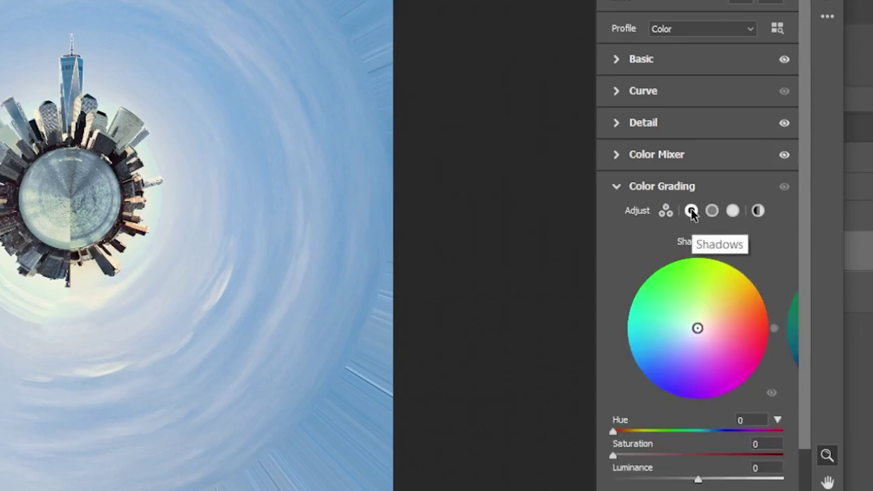
left_click(752, 419)
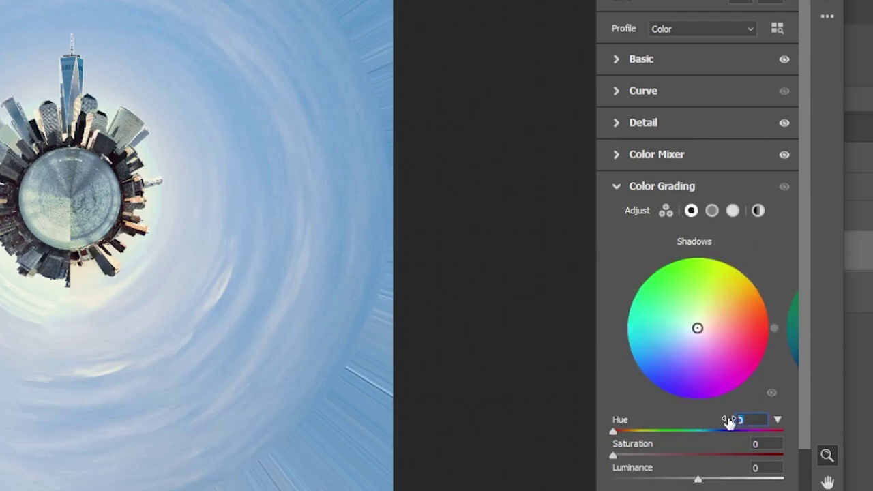
type("25")
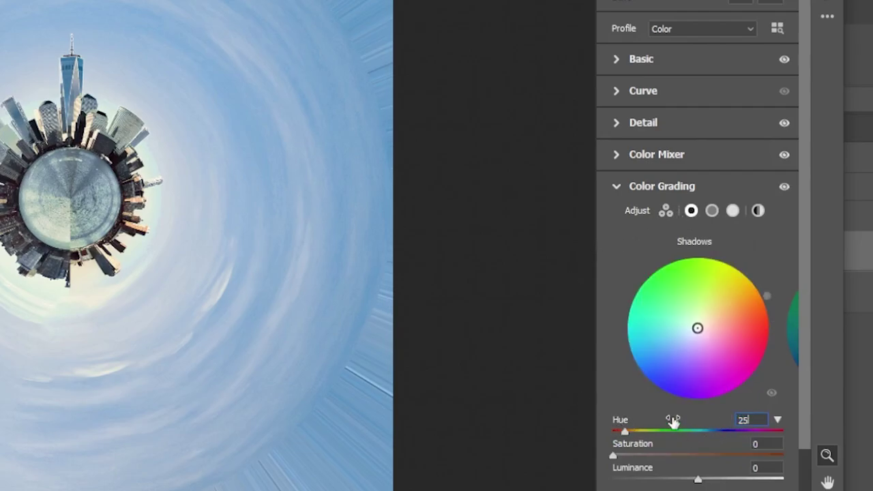
type("20")
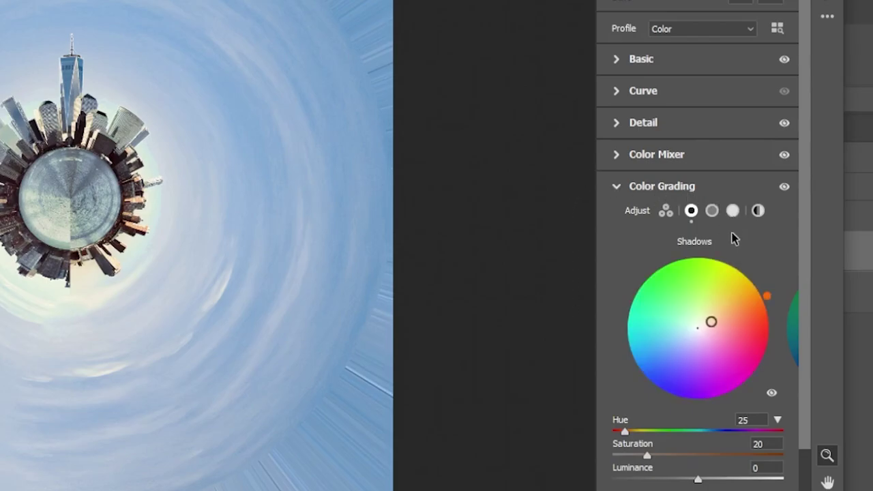
Step: Grade the highlights with Hue 55 and Saturation 60
left_click(733, 212)
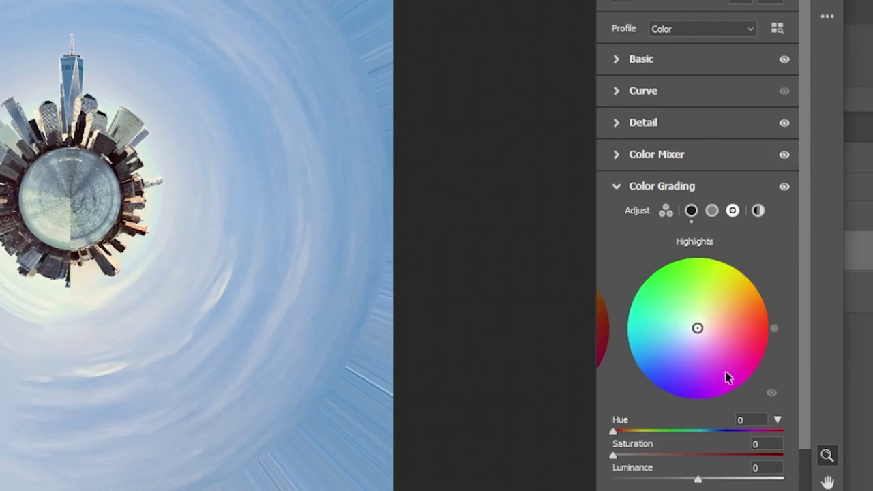
left_click(747, 419)
type("55")
key("Tab")
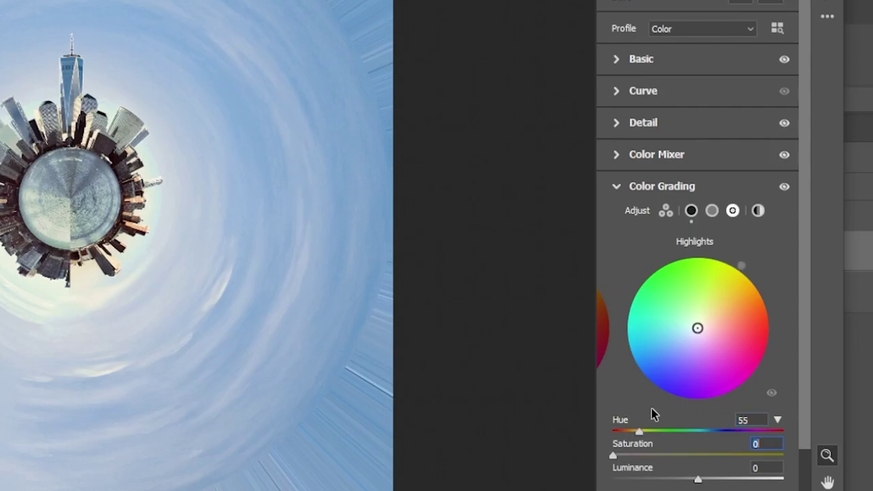
type("60")
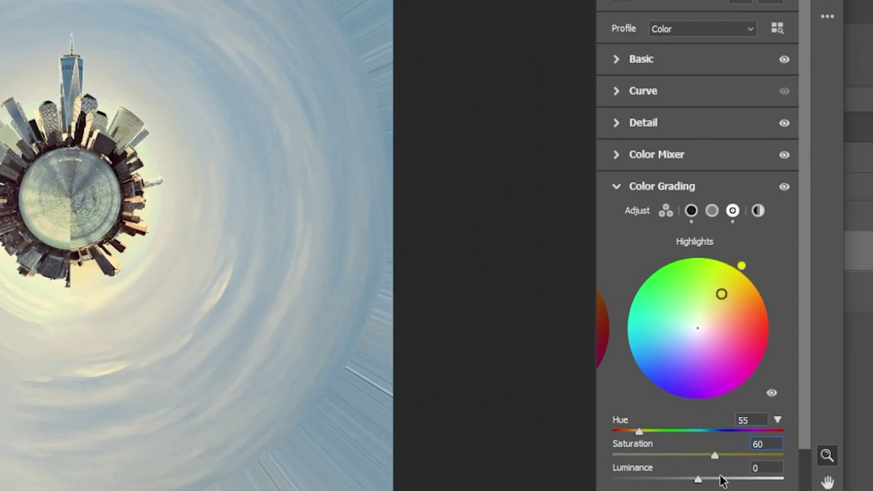
left_click(616, 188)
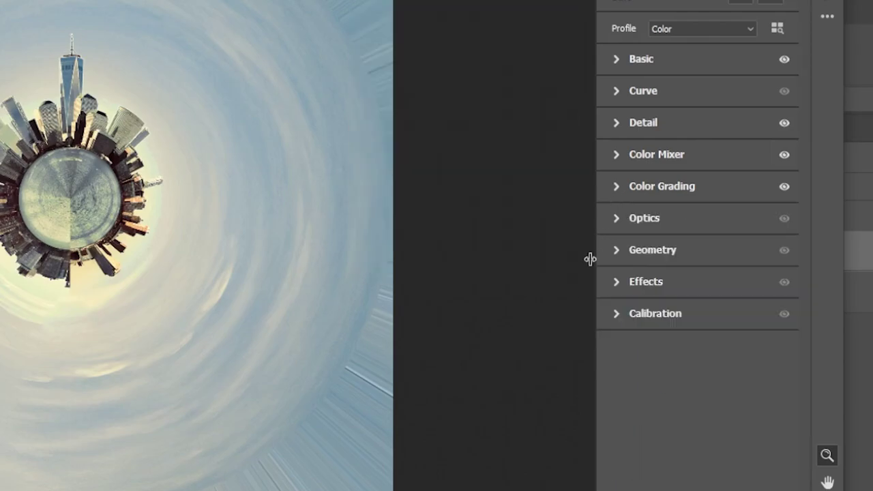
Step: Add Grain 25 in the Camera Raw Effects panel
left_click(615, 283)
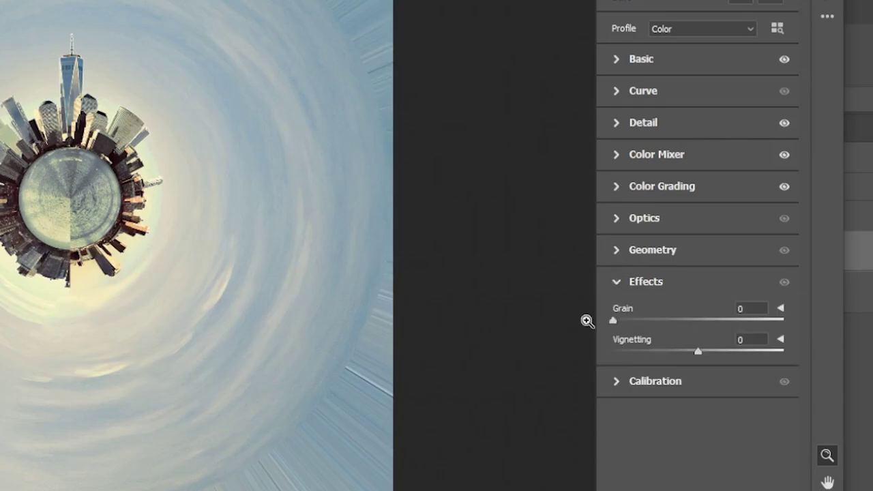
left_click(750, 308)
type("25")
left_click(619, 281)
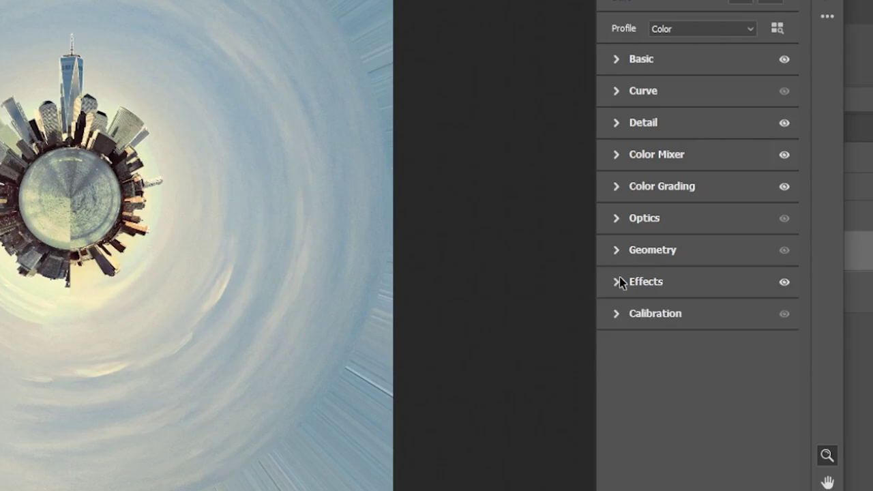
Step: Set Calibration Green Primary hue +100, saturation 15 and Blue Primary hue -100, saturation 15
left_click(615, 315)
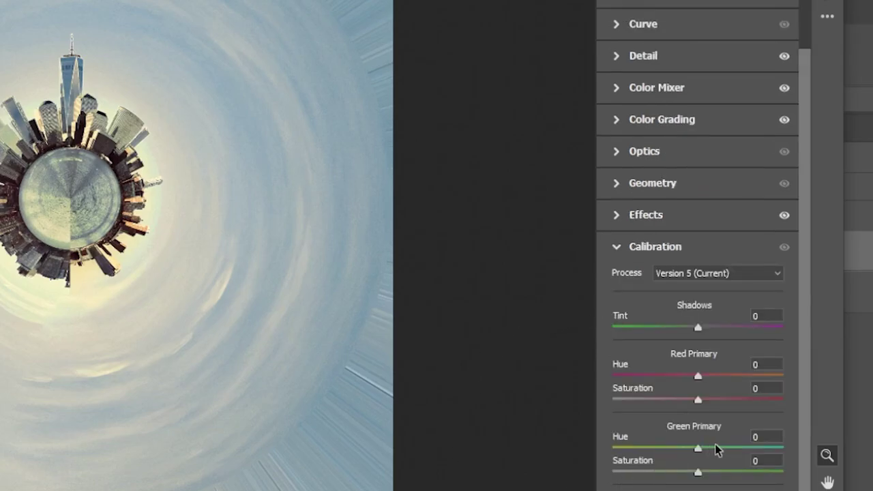
left_click_drag(697, 452, 791, 454)
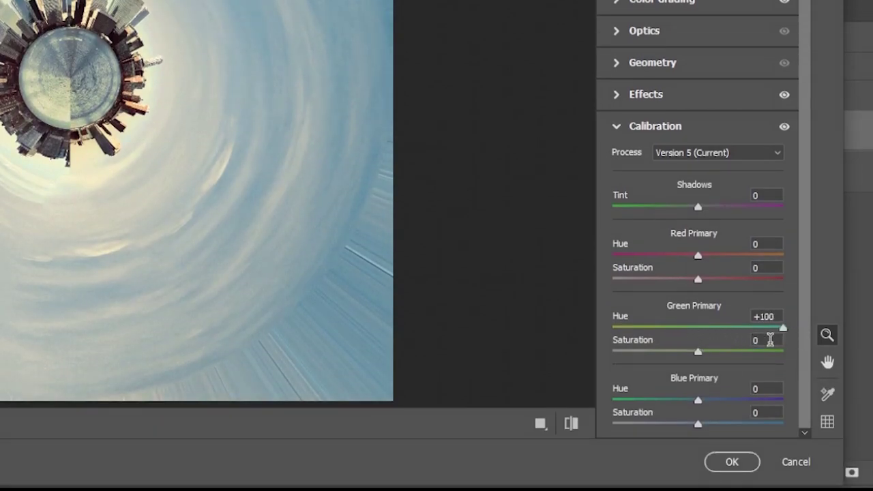
left_click(767, 339)
type("15")
left_click_drag(698, 400, 600, 416)
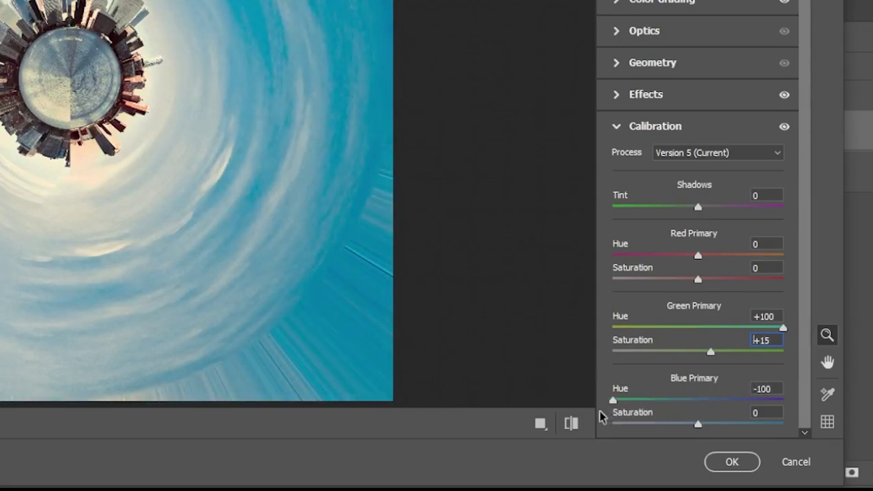
left_click(762, 412)
type("15")
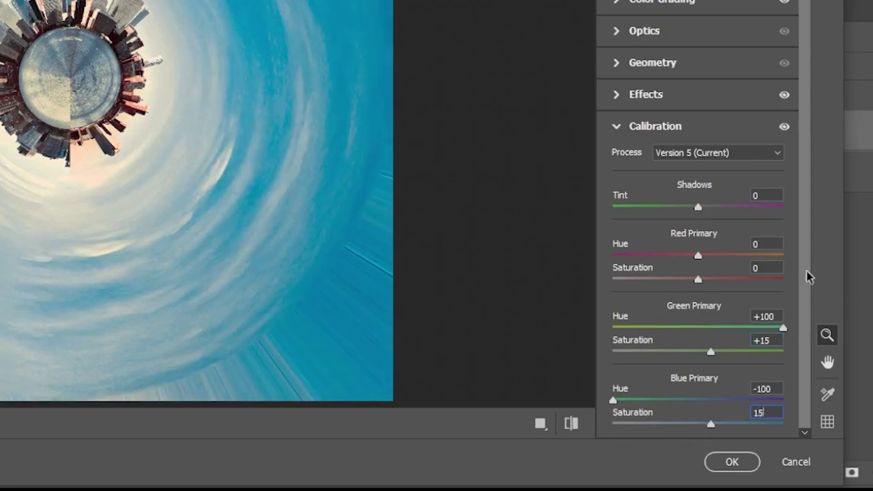
scroll(795, 276, "up", 1)
scroll(789, 289, "down", 1)
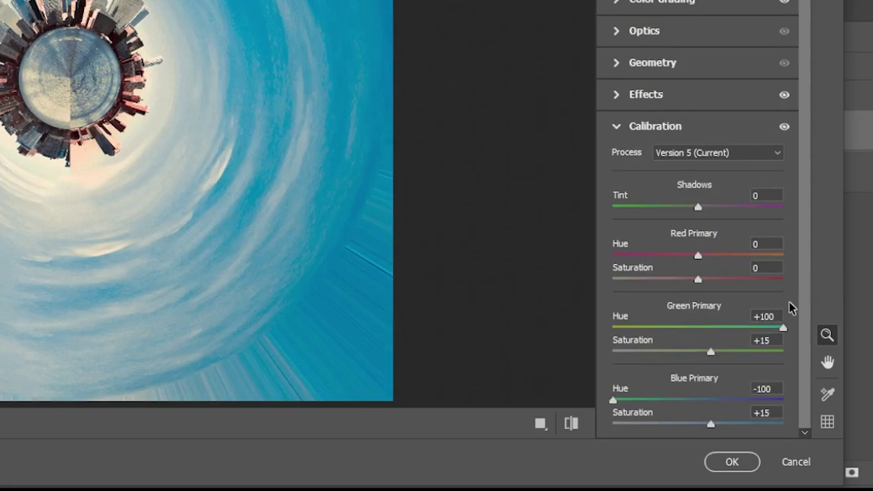
Step: Confirm the Camera Raw Filter to apply the teal grade to Background copy
left_click(732, 463)
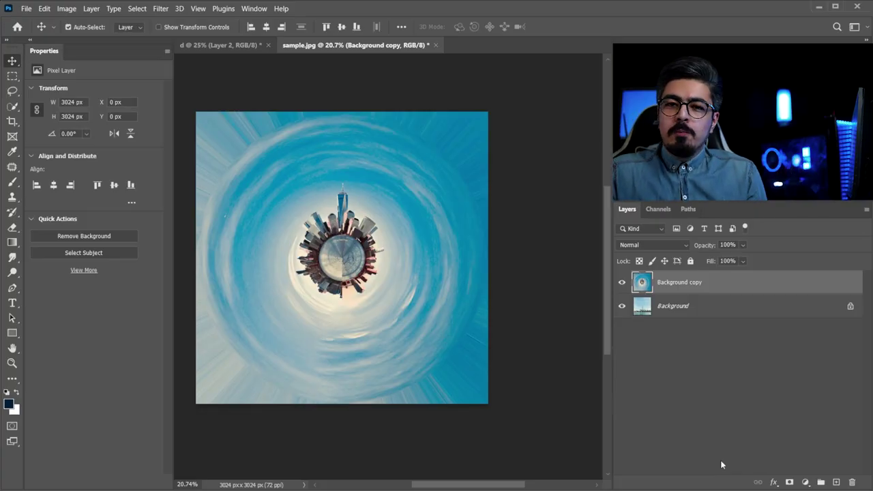